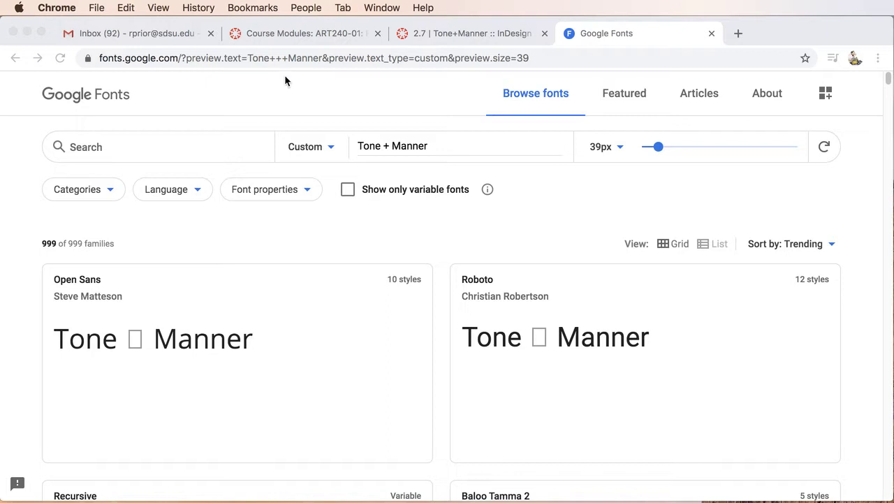
- Enlarge the 'Tone + Manner' font preview text from 39px to 50px on Browse fonts
left_click(152, 57)
left_click(179, 58)
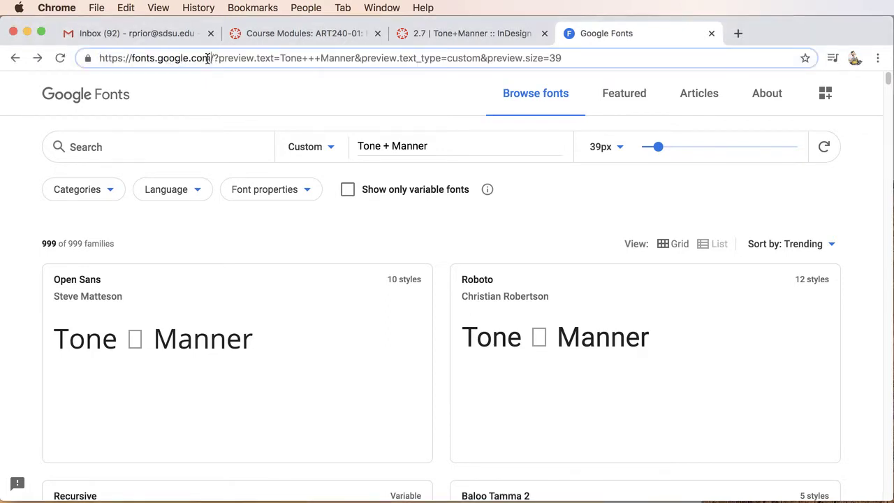
left_click_drag(211, 58, 132, 59)
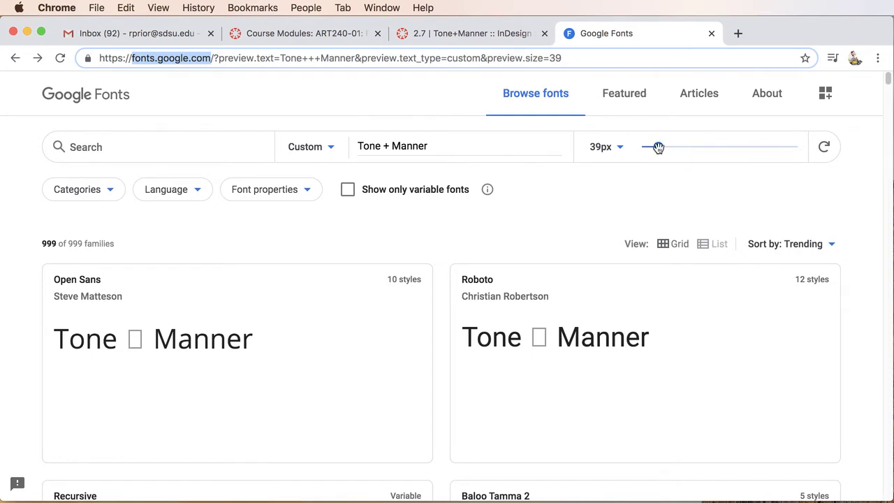
left_click_drag(658, 147, 664, 149)
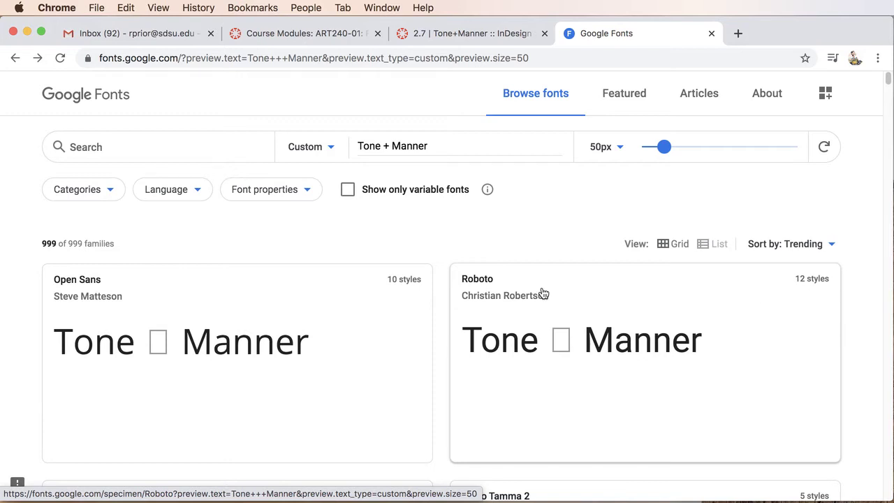
- Open the Roboto specimen page and enlarge its style previews to 57px
left_click(474, 289)
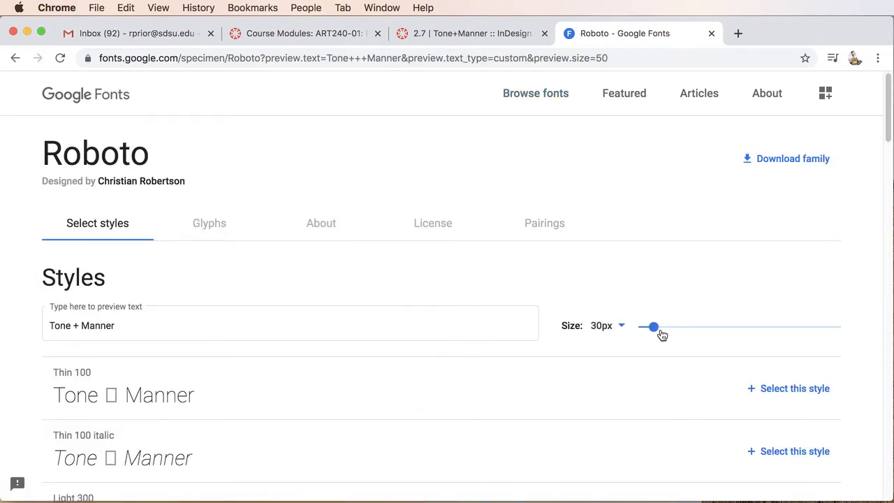
left_click_drag(653, 326, 672, 329)
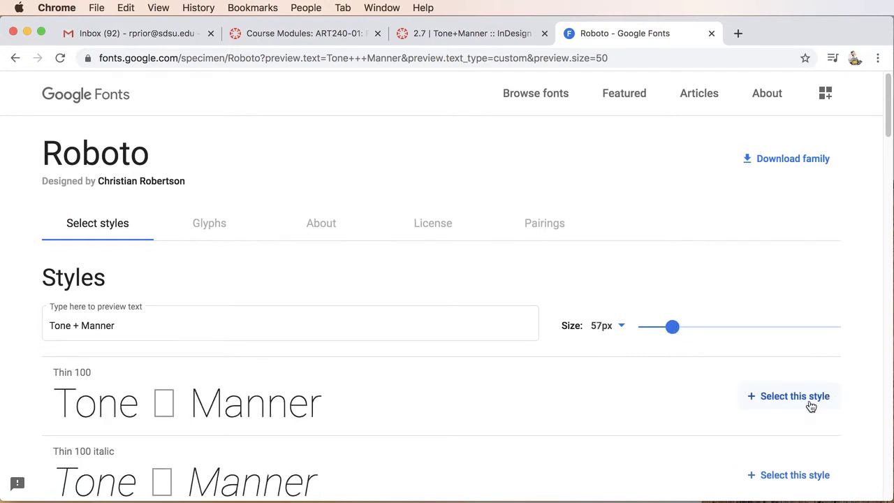
scroll(780, 405, "down", 2)
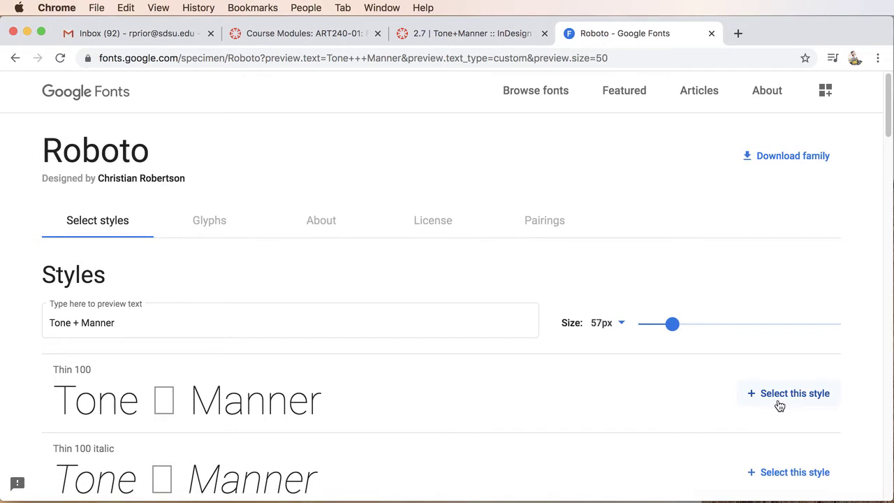
scroll(780, 405, "down", 2)
scroll(777, 399, "up", 3)
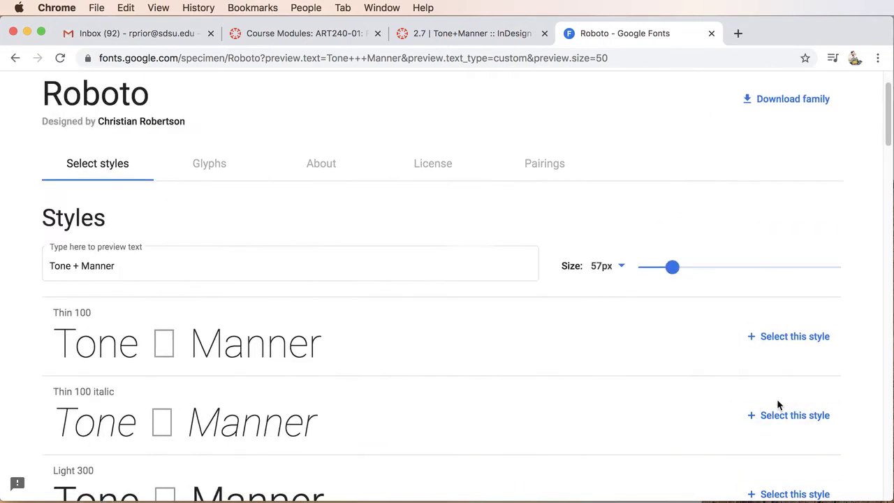
- Add the Thin 100 style to the selection, then remove it and close the panel
left_click(777, 399)
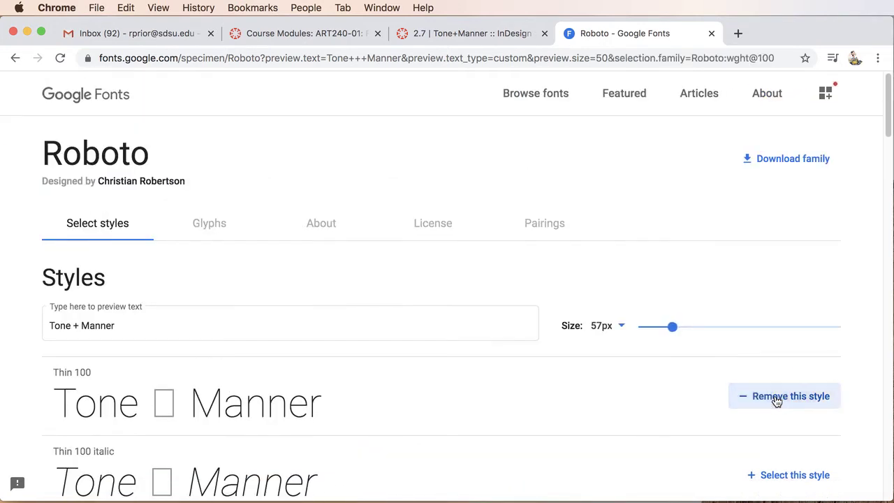
left_click(826, 95)
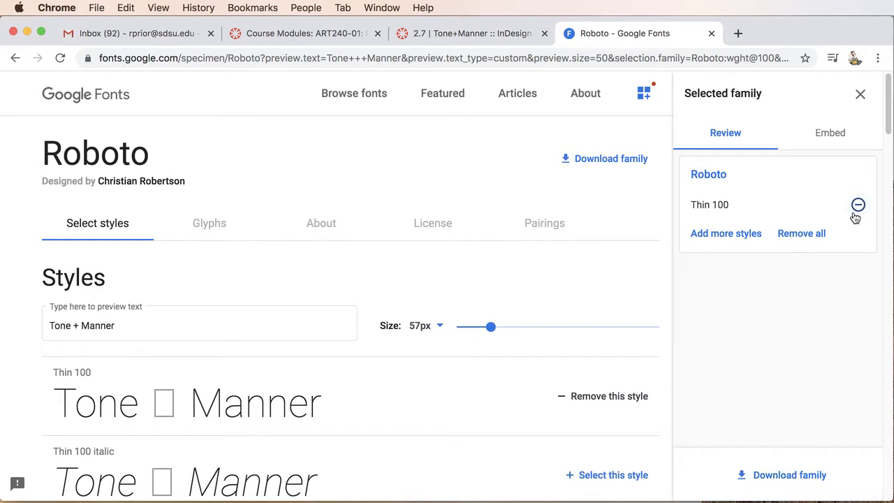
left_click(613, 397)
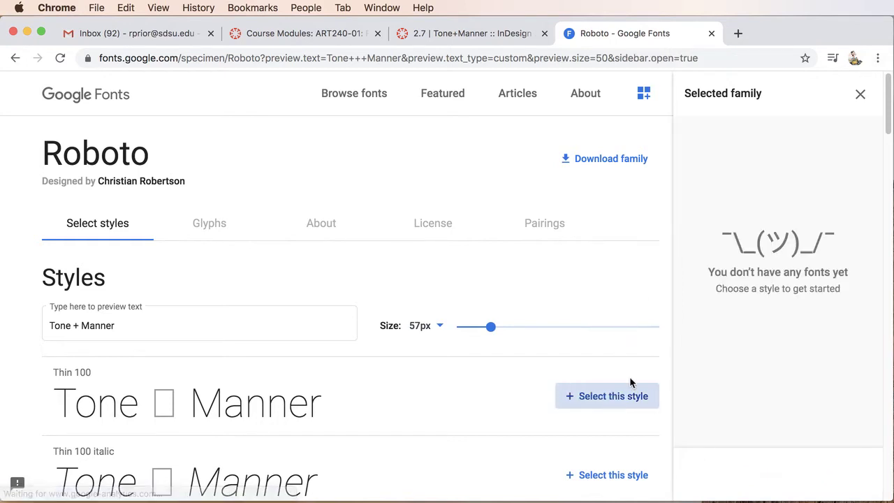
left_click(861, 94)
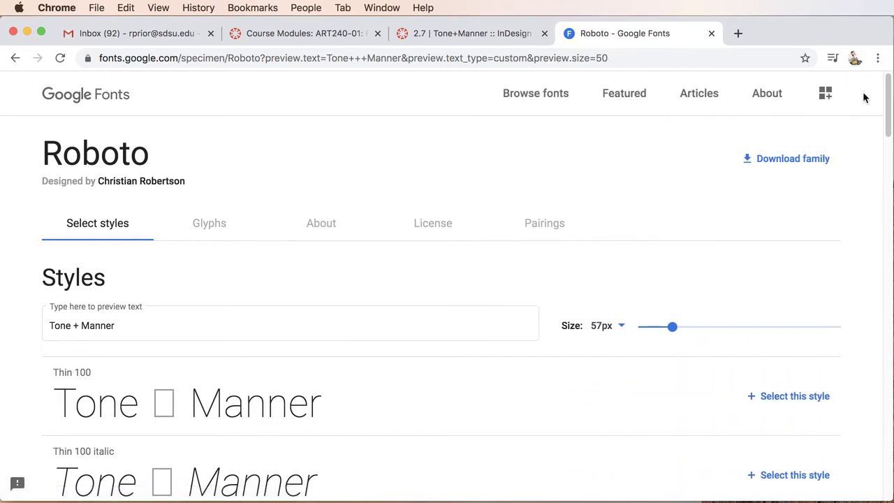
- Show Roboto's Glyphs section zoomed out and screenshot the full character grid
left_click(203, 223)
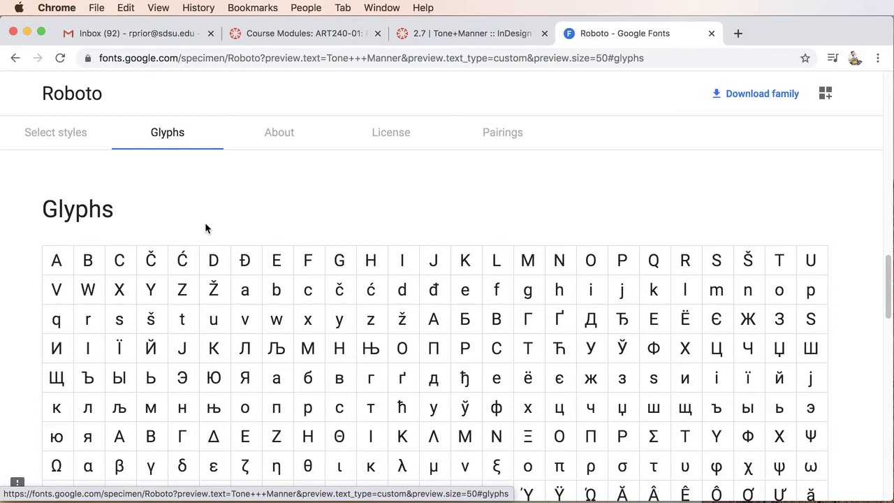
key("super+minus")
key("super+minus")
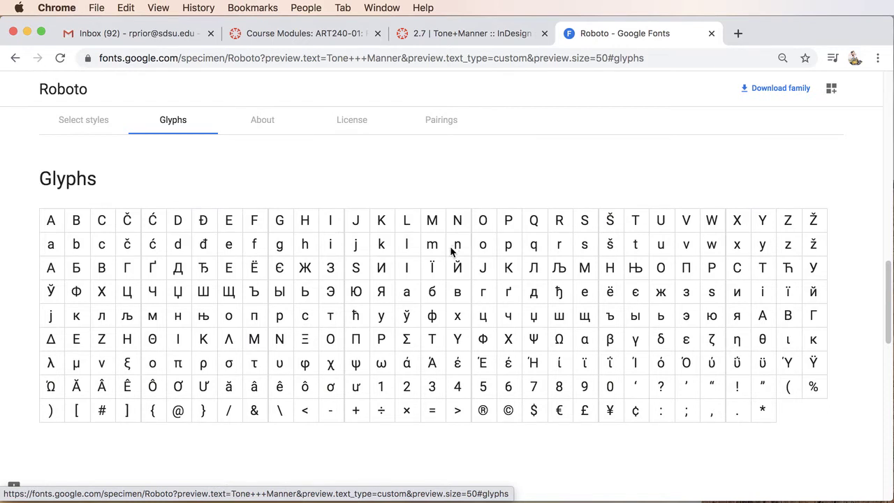
key("super+shift+4")
left_click_drag(11, 40, 876, 482)
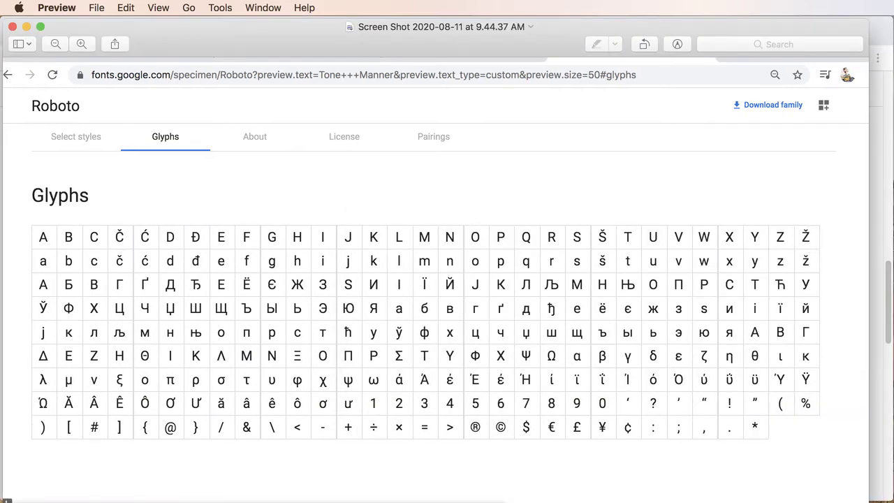
- Move the glyph screenshot window aside and close it in Preview
left_click_drag(553, 24, 607, 72)
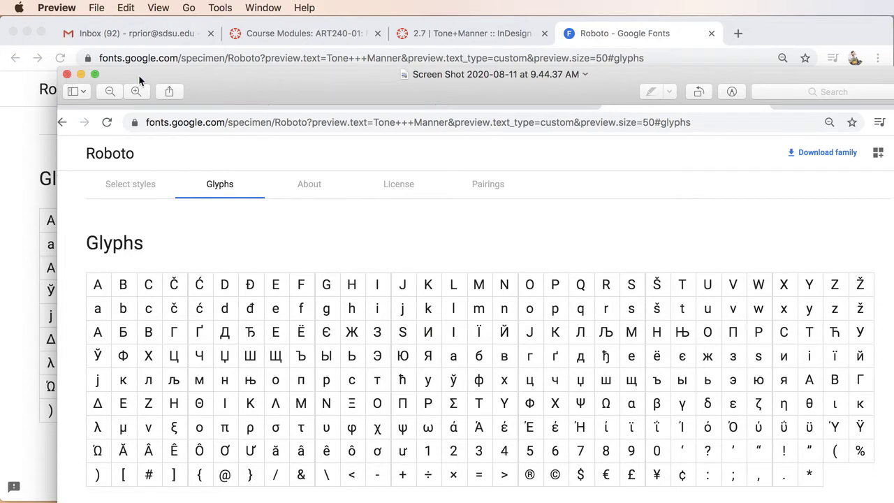
left_click(67, 74)
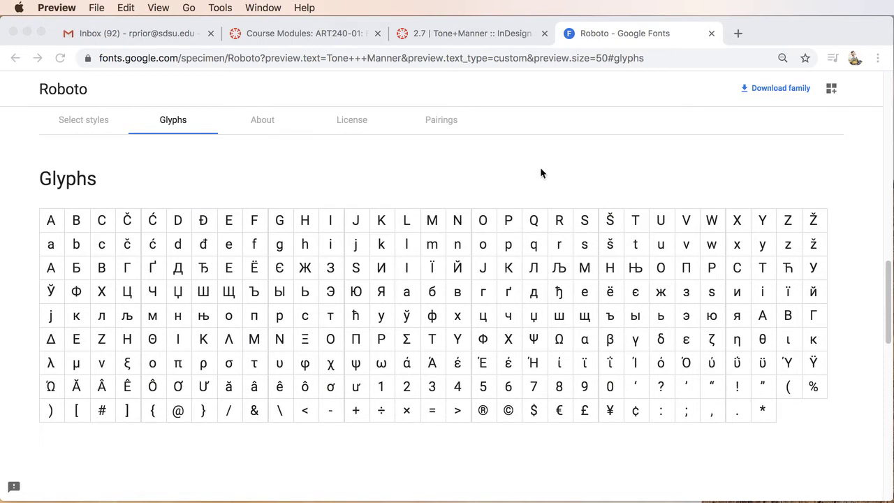
- Screenshot the About Roboto section, then view its License and pairings down to the footer
left_click(260, 118)
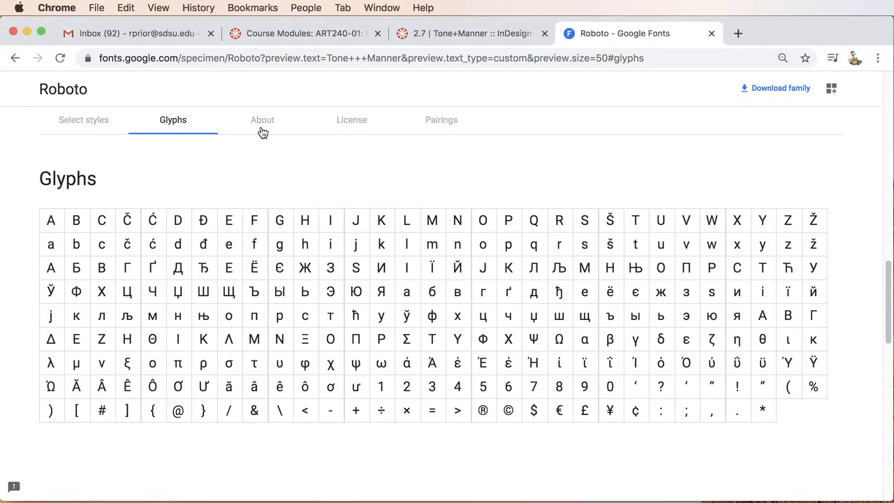
left_click(262, 120)
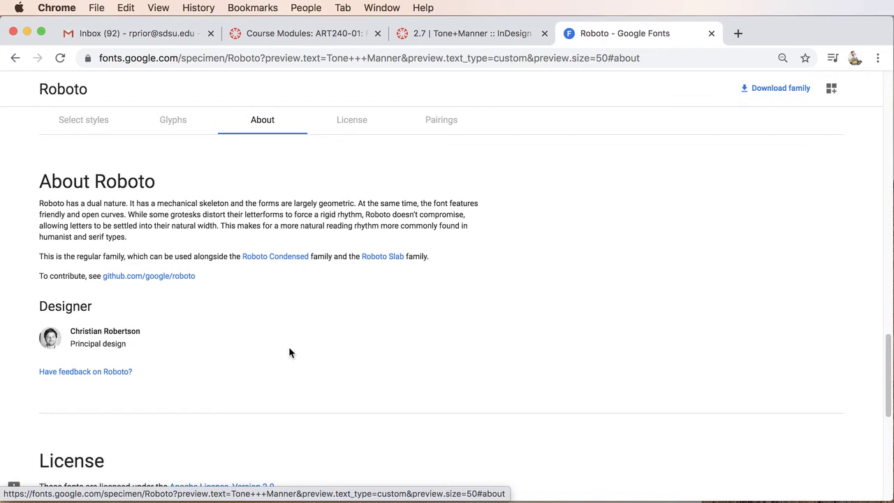
key("super+shift+4")
left_click_drag(13, 66, 854, 446)
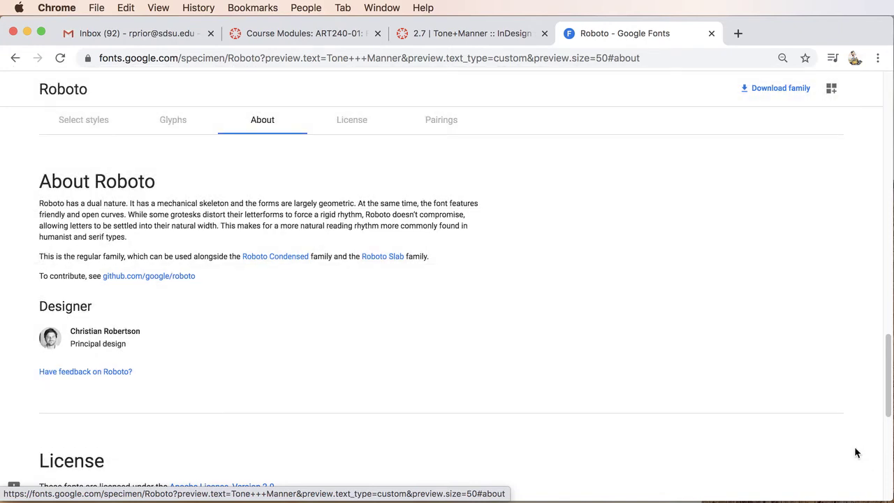
left_click(347, 123)
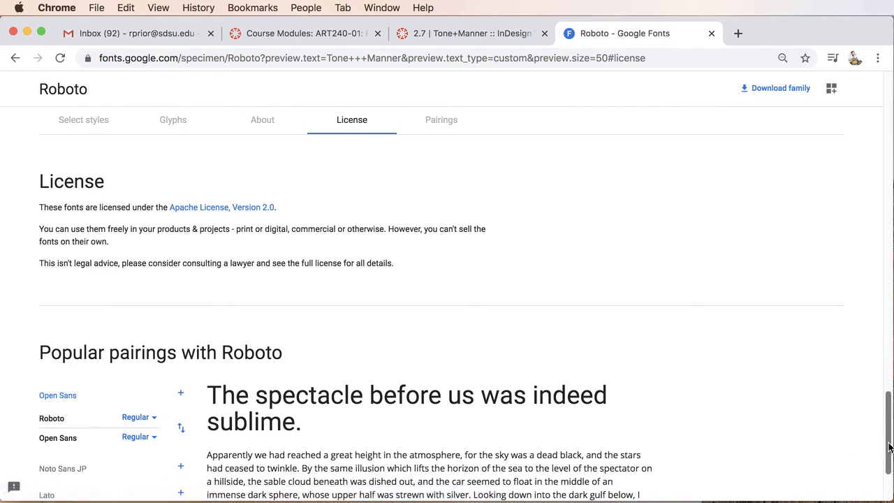
left_click_drag(890, 446, 891, 475)
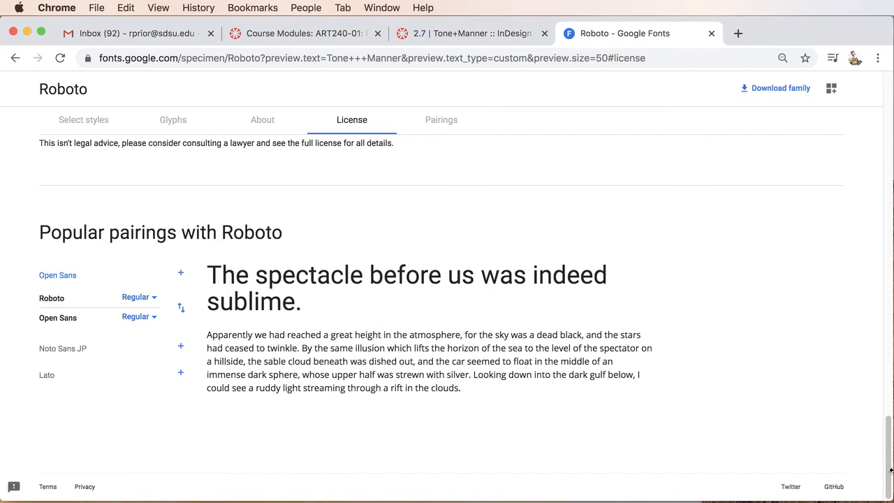
- Download the Roboto family as Roboto.zip and minimize the browser to the desktop
left_click(772, 91)
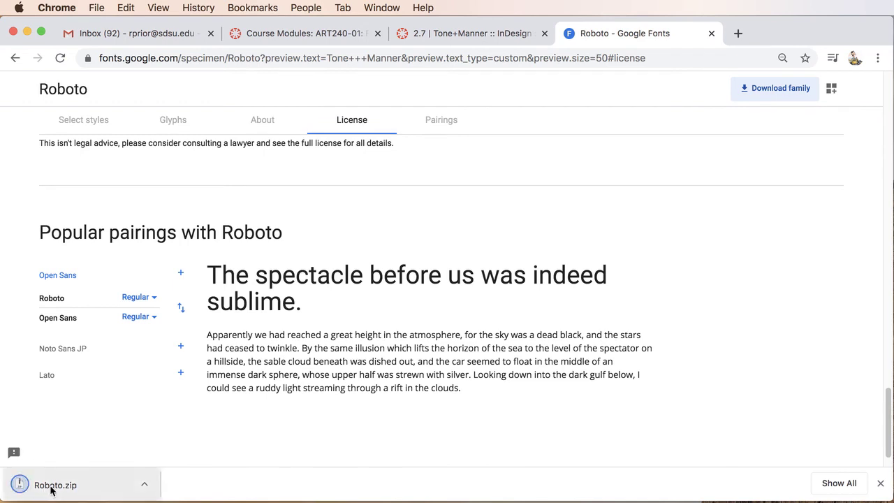
left_click(879, 484)
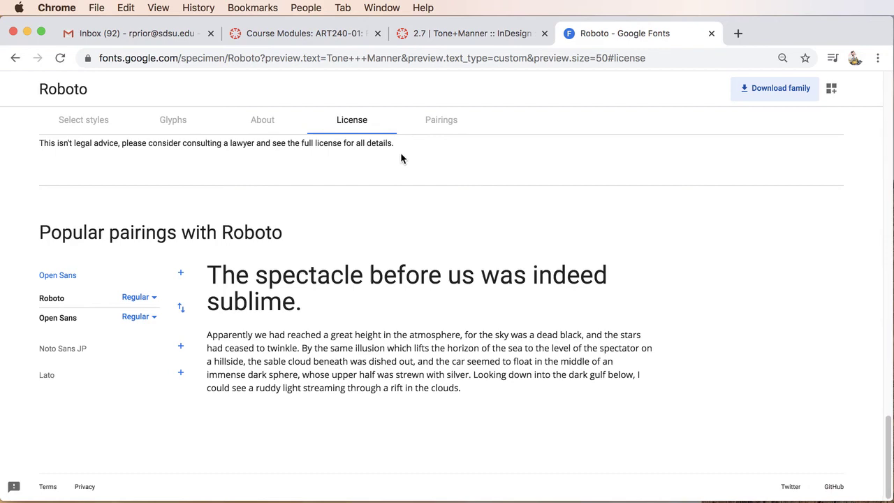
left_click(26, 32)
left_click(324, 165)
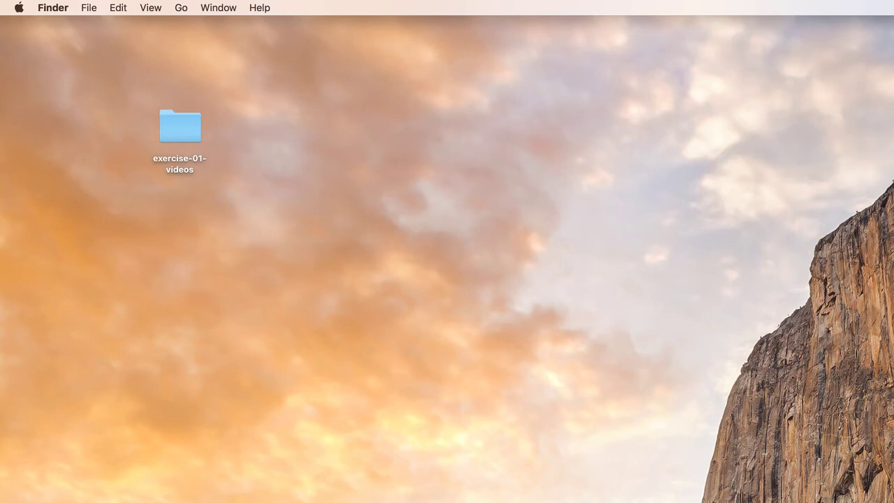
- Move Roboto.zip from Downloads to the desktop and unzip it into a Roboto folder
key("super+n")
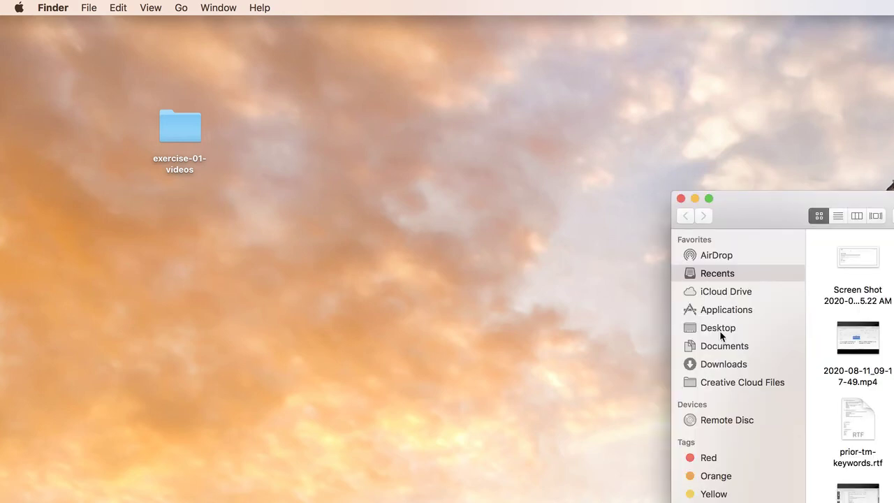
left_click(710, 363)
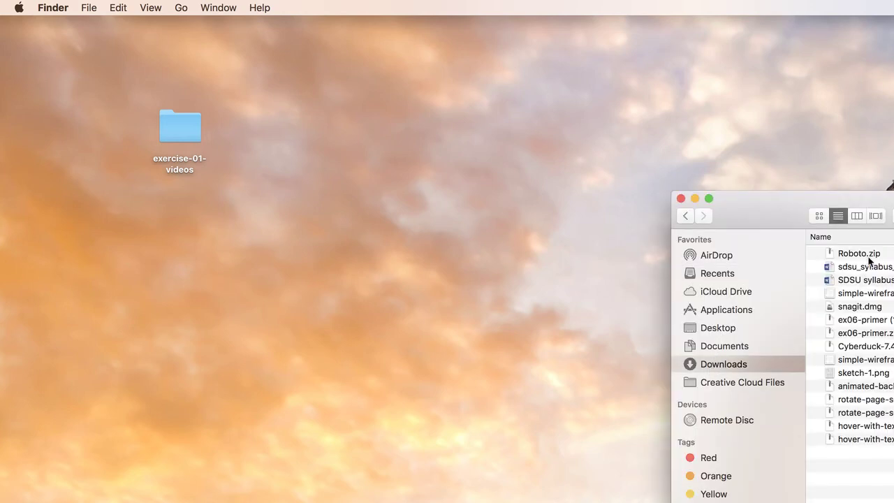
left_click_drag(853, 251, 558, 220)
double_click(557, 222)
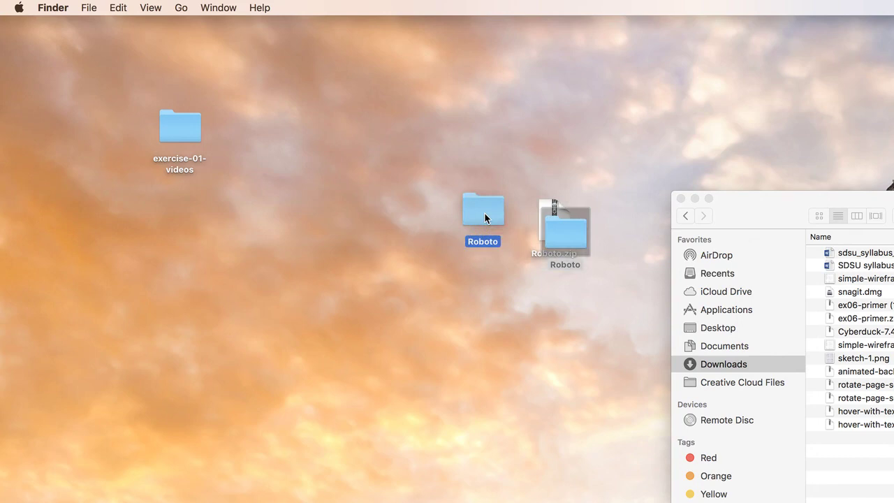
- Open the Roboto folder and select its .ttf font files, excluding LICENSE.txt
double_click(475, 212)
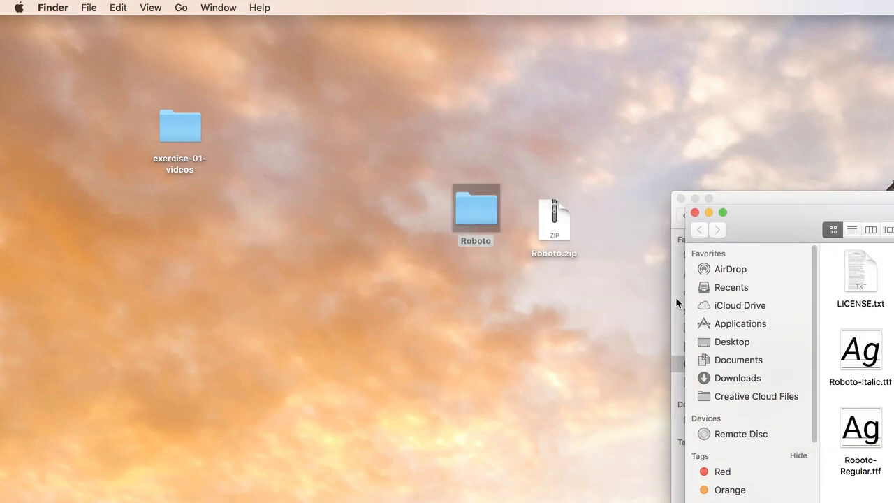
left_click_drag(800, 221, 196, 88)
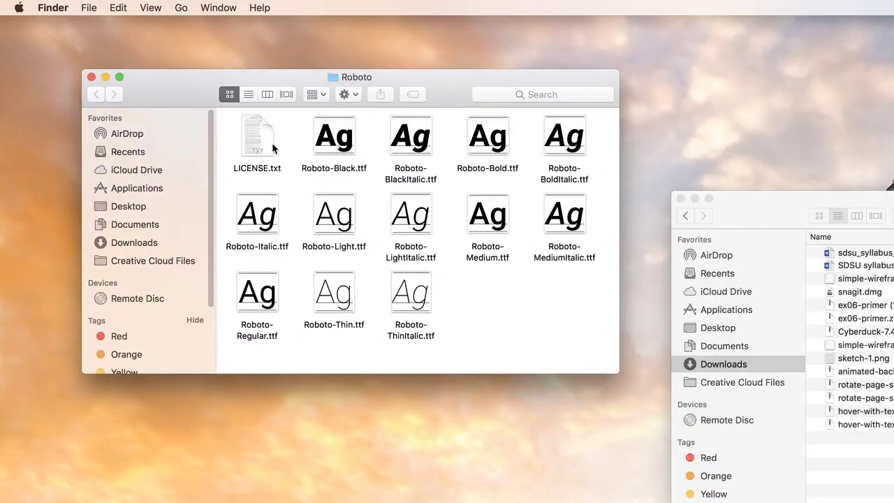
left_click_drag(232, 127, 582, 344)
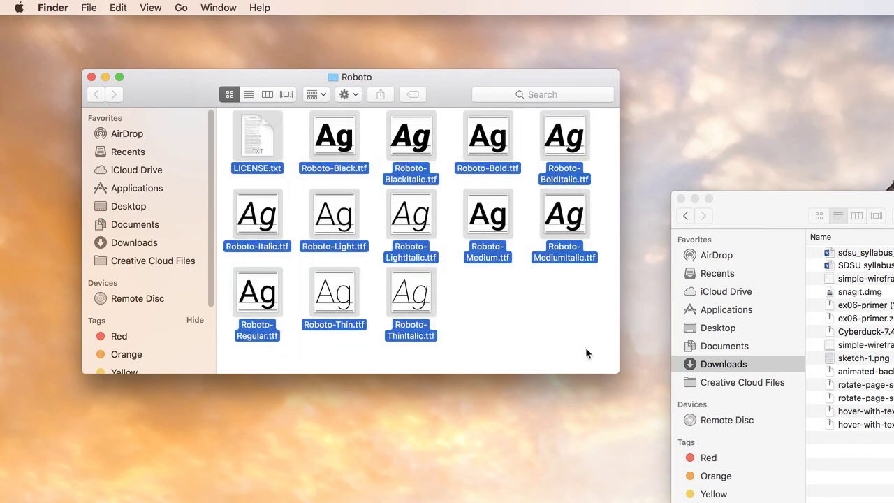
left_click(257, 141, "super")
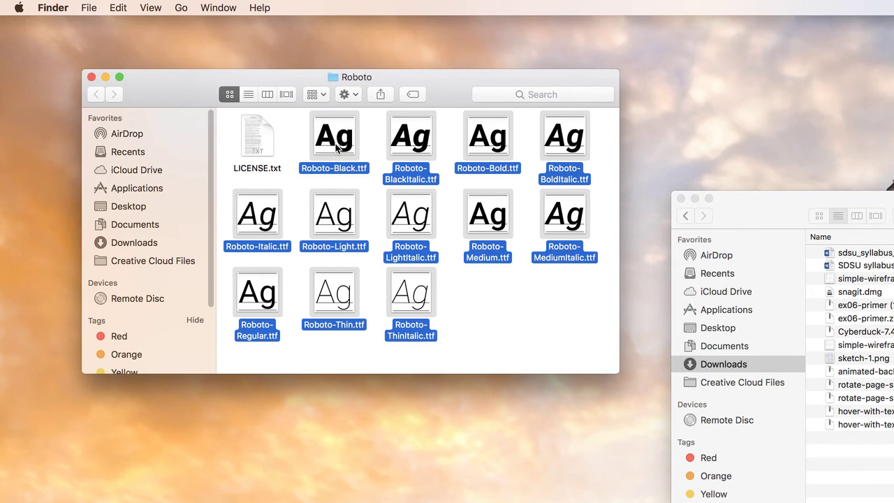
- Close the Roboto window, open exercise-01-videos, and place Roboto.zip beside the Roboto folder
left_click(92, 77)
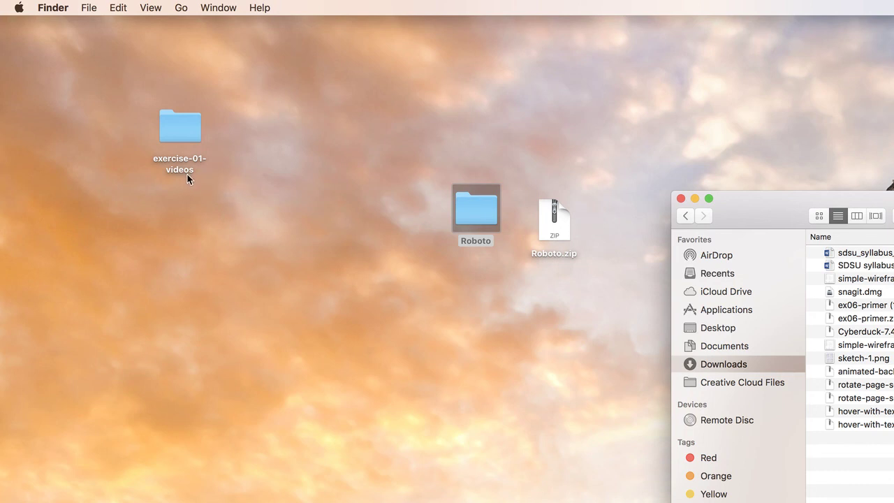
double_click(173, 123)
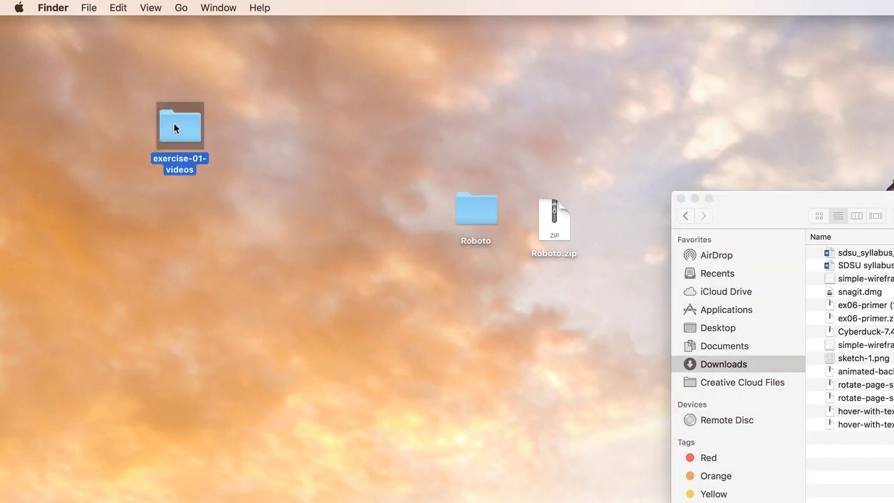
left_click_drag(359, 225, 369, 40)
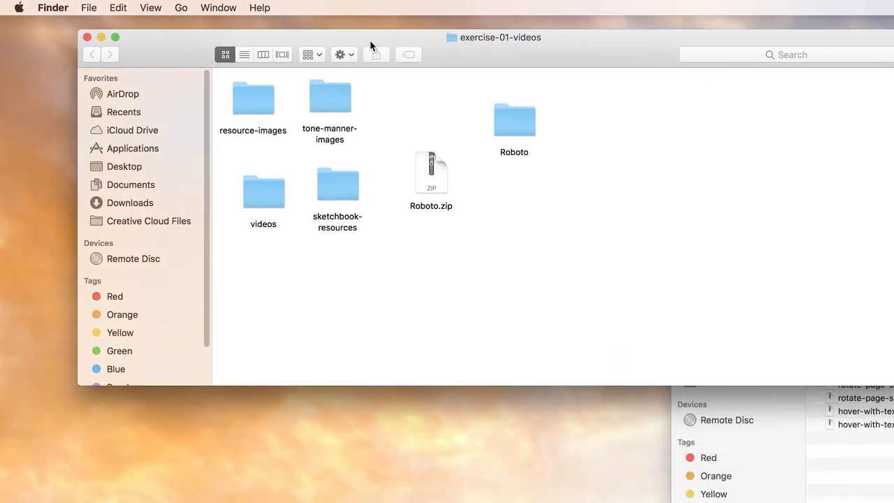
left_click_drag(430, 189, 427, 142)
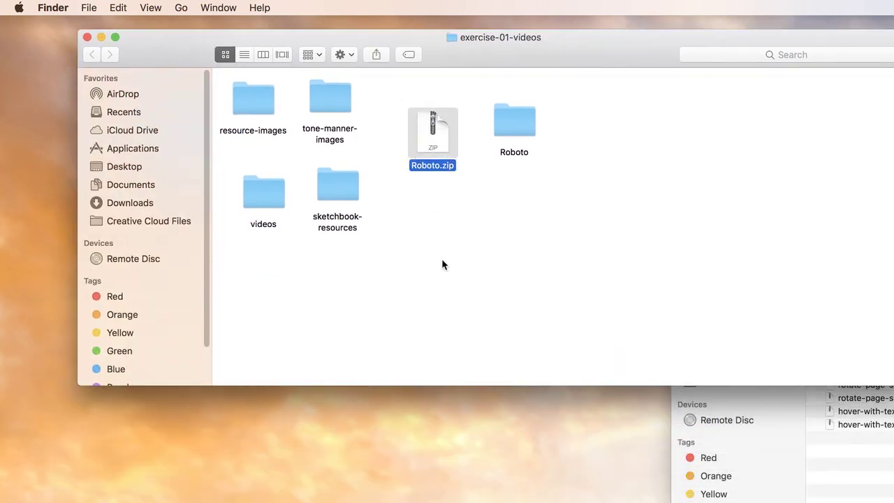
left_click(508, 131)
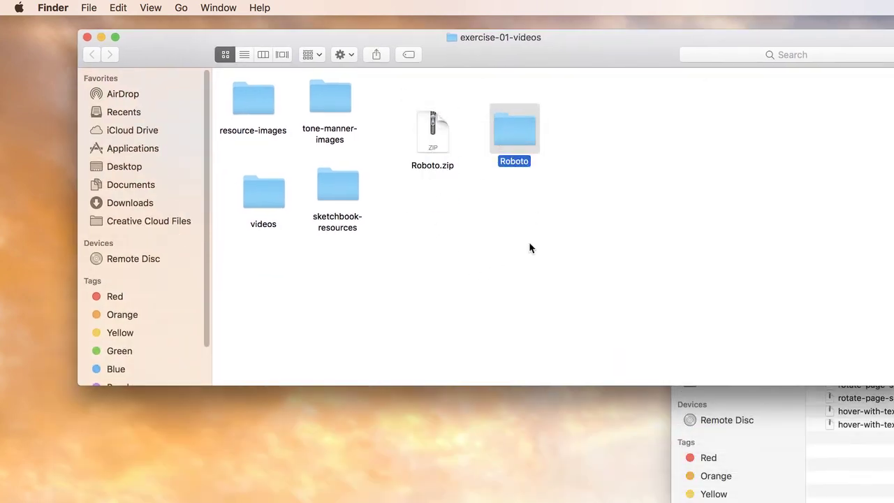